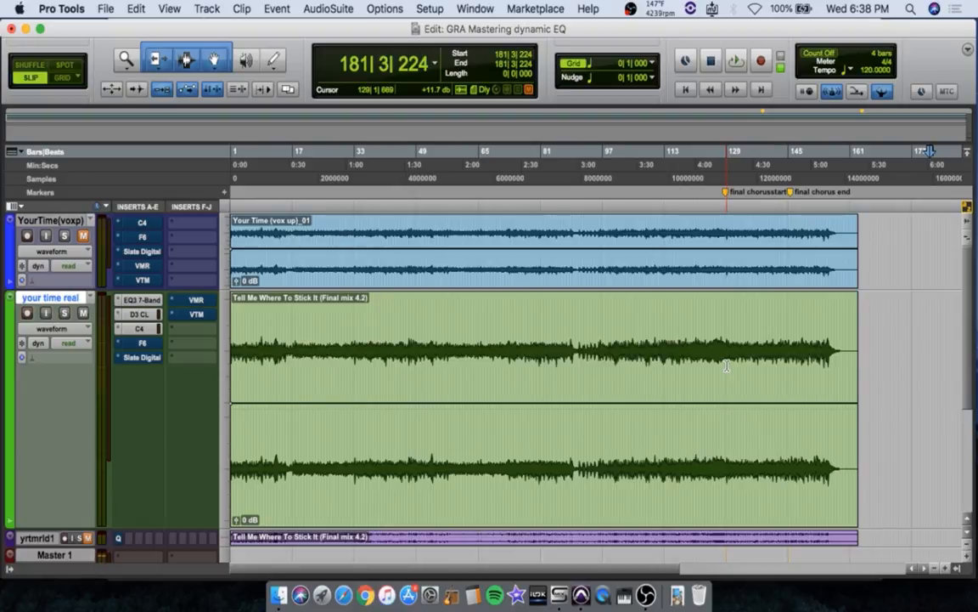
- Inspect the C4 multiband processor settings on the "your time real" track and close the plugin
left_click(143, 329)
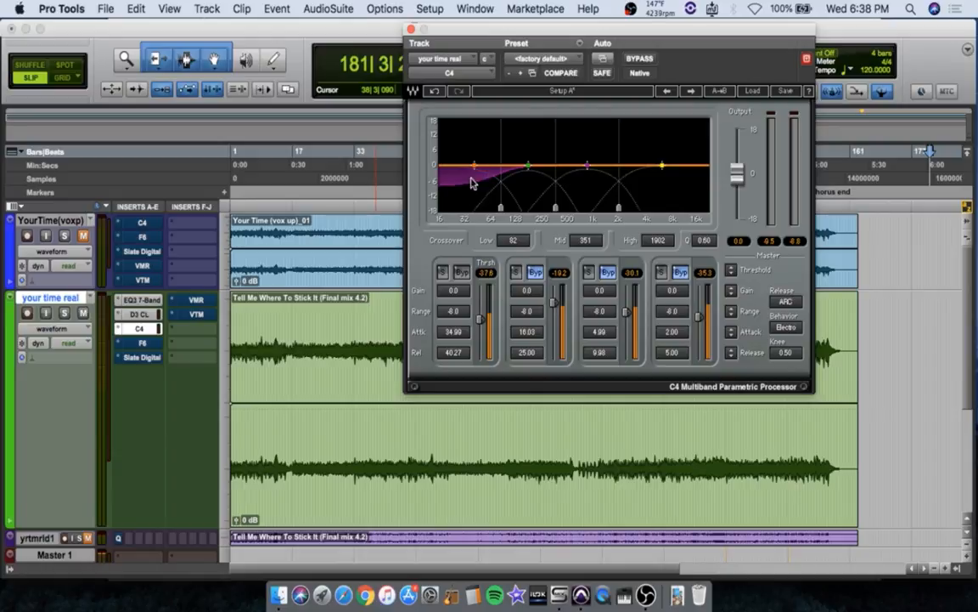
left_click(411, 29)
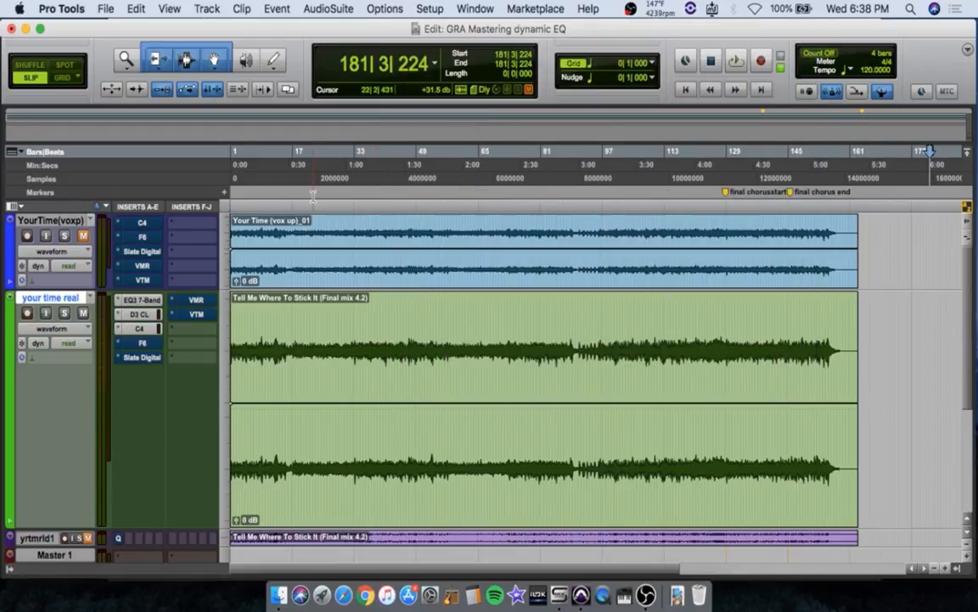
- Select the final chorus between its markers on the "your time real" track and play it with the F6 equalizer taken out of bypass
left_click(145, 343)
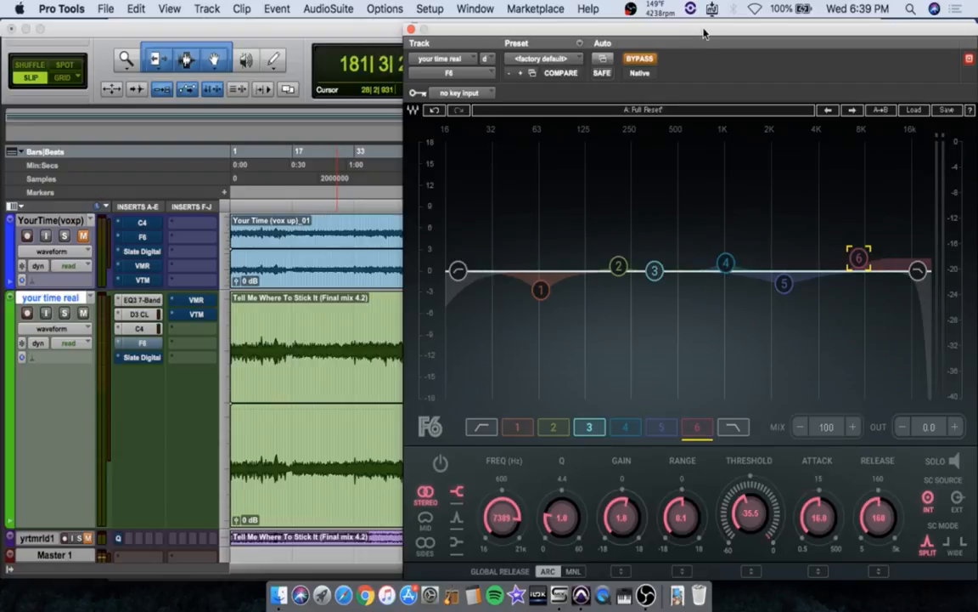
left_click_drag(632, 30, 406, 31)
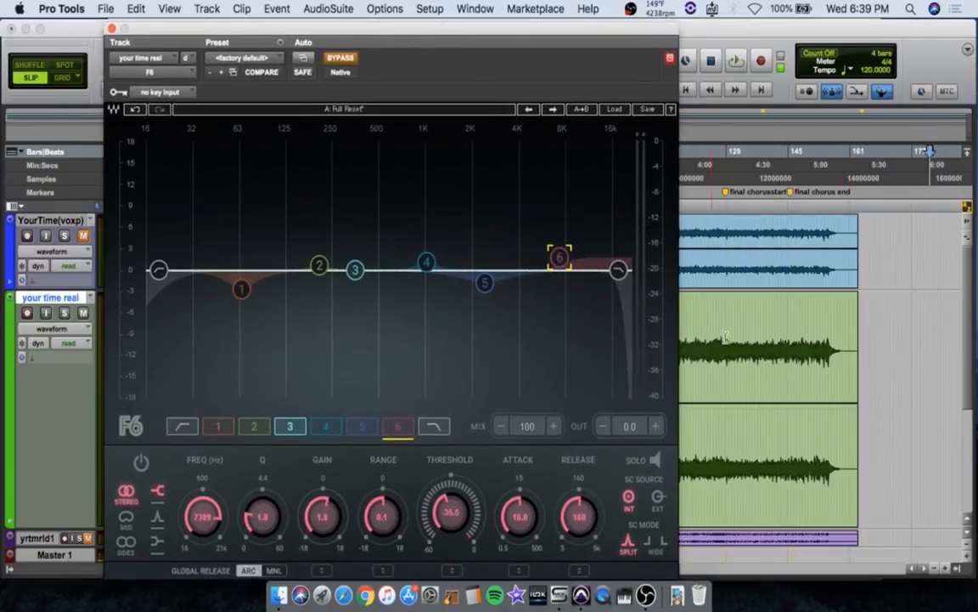
left_click_drag(725, 339, 790, 341)
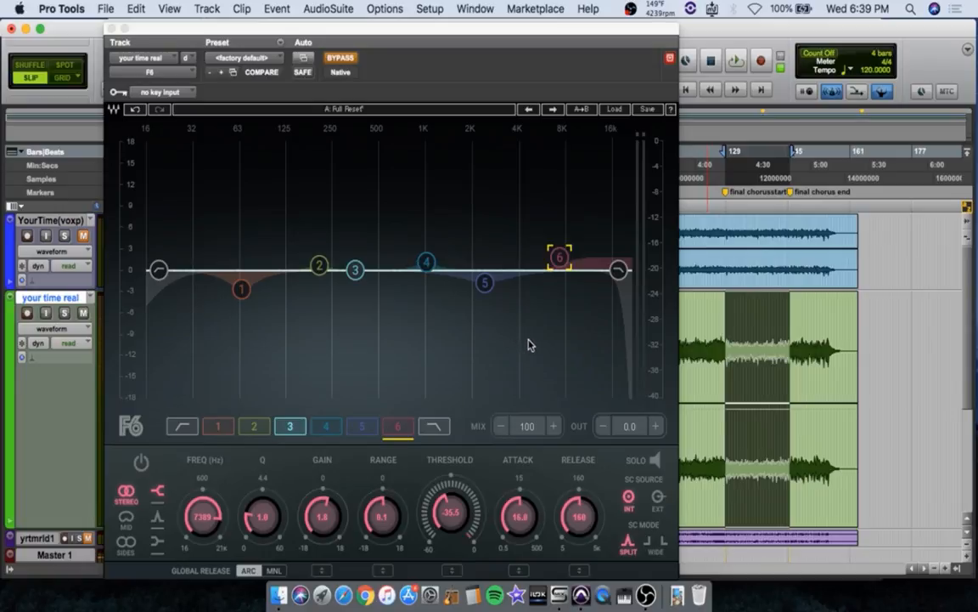
left_click(343, 57)
key("space")
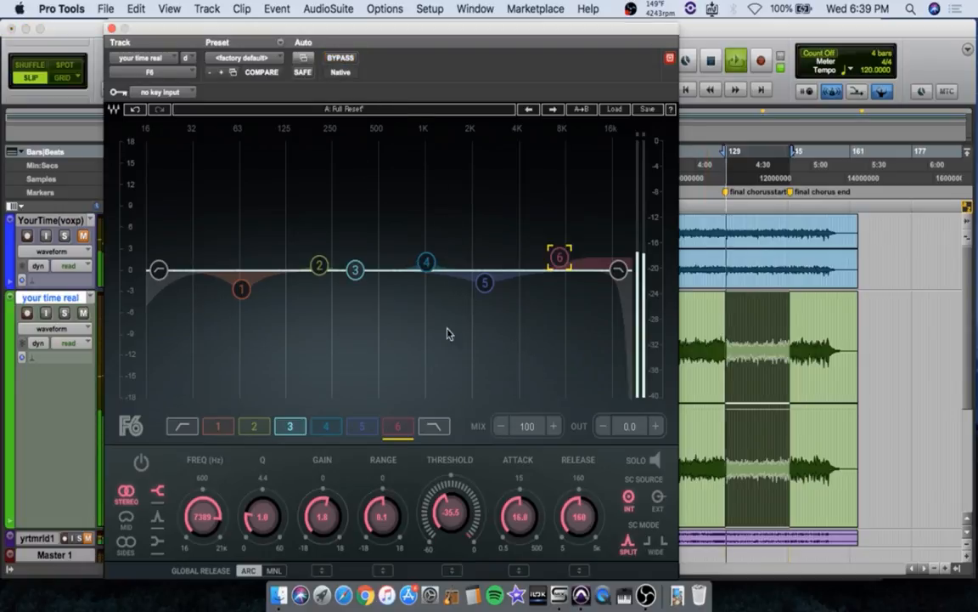
- Enable high-shelf band 6 in the F6 and compare it on and off while the final chorus plays, leaving it on
left_click(141, 463)
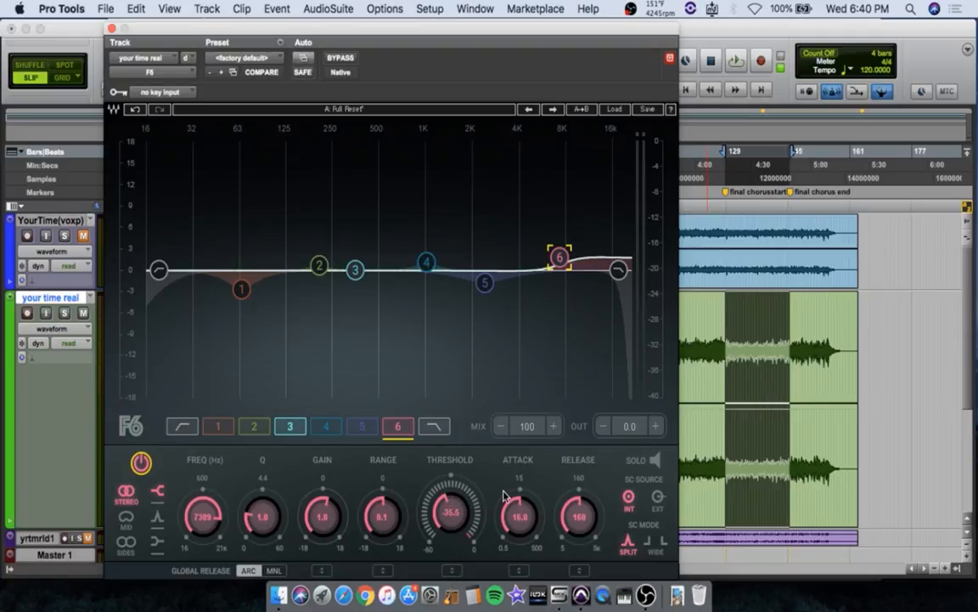
key("space")
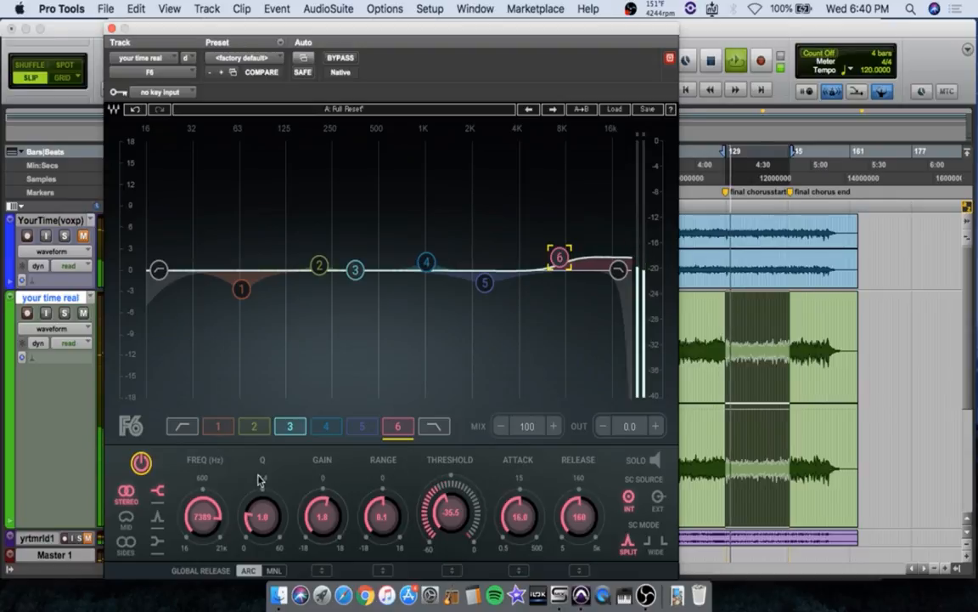
left_click(141, 464)
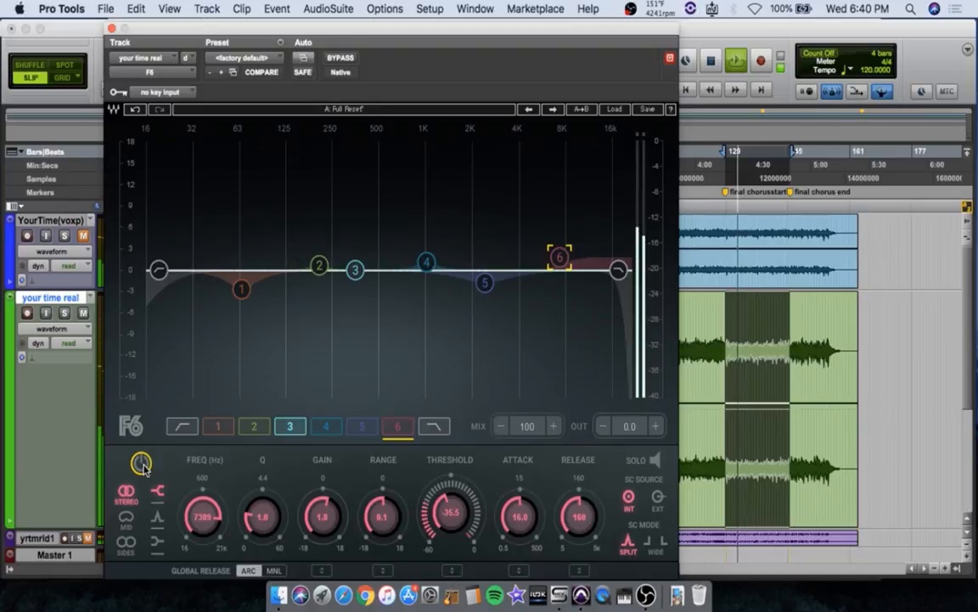
left_click(141, 464)
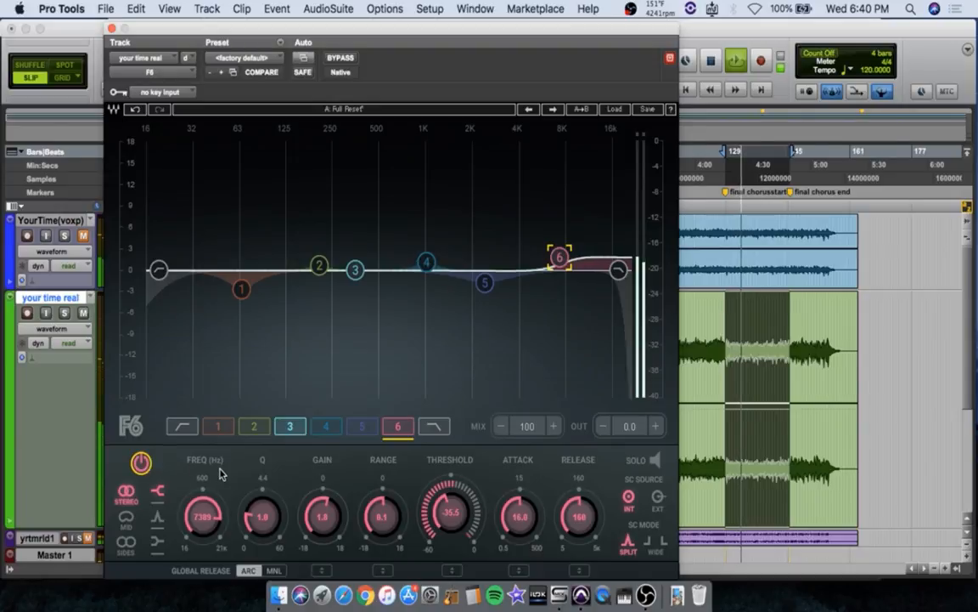
key("space")
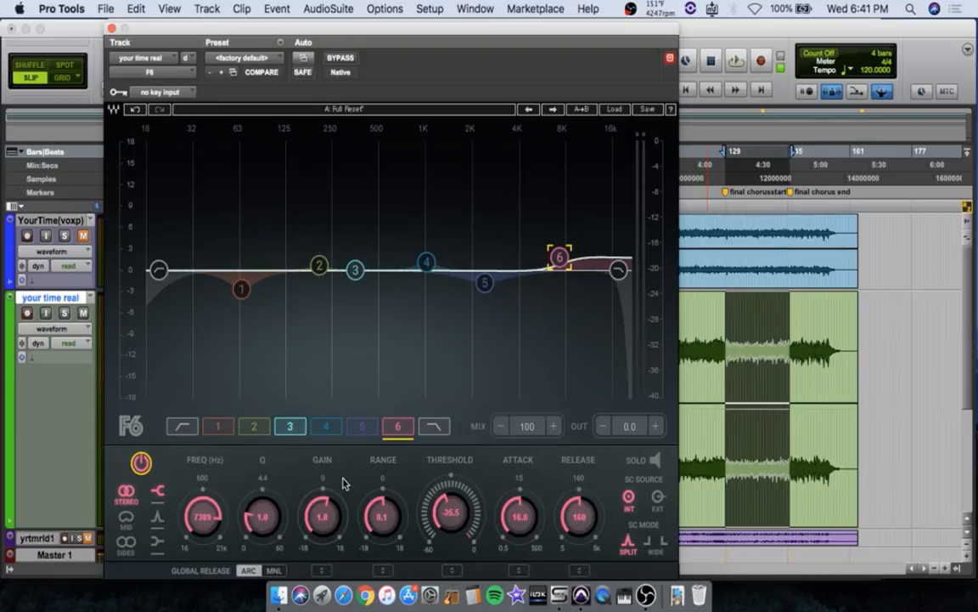
- Enable band 4 in the F6 and compare it on and off during final chorus playback, leaving it on
left_click(327, 428)
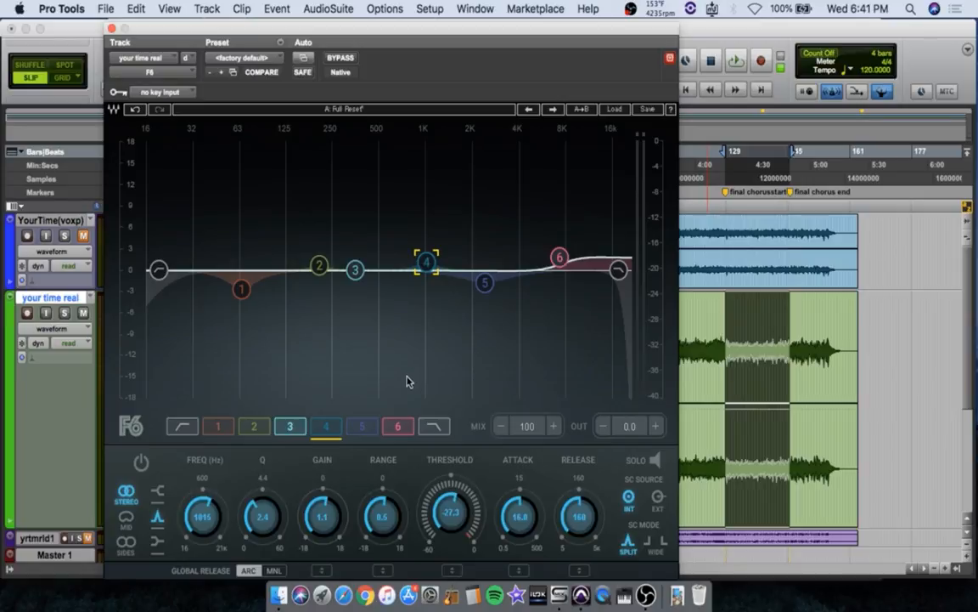
key("space")
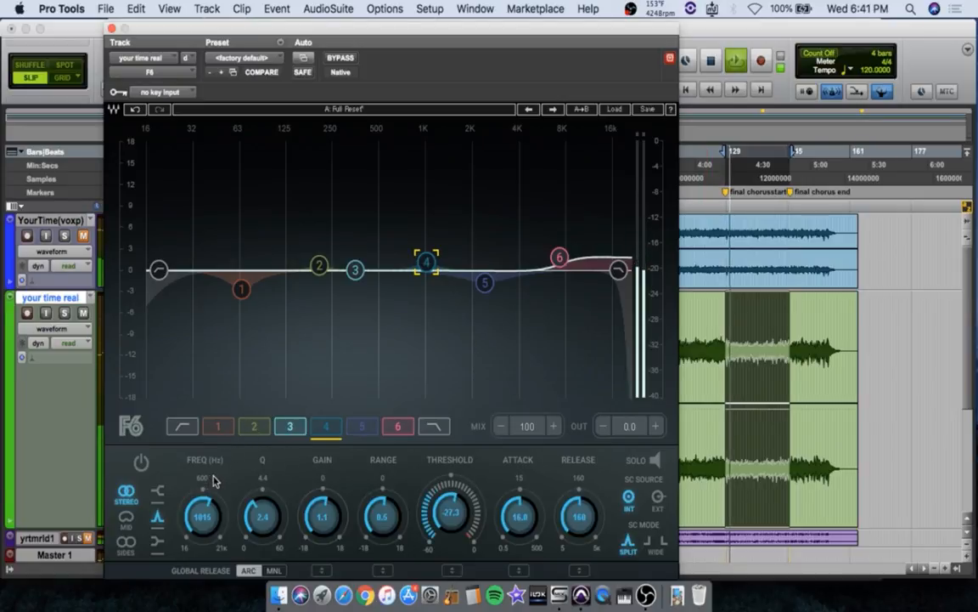
left_click(141, 463)
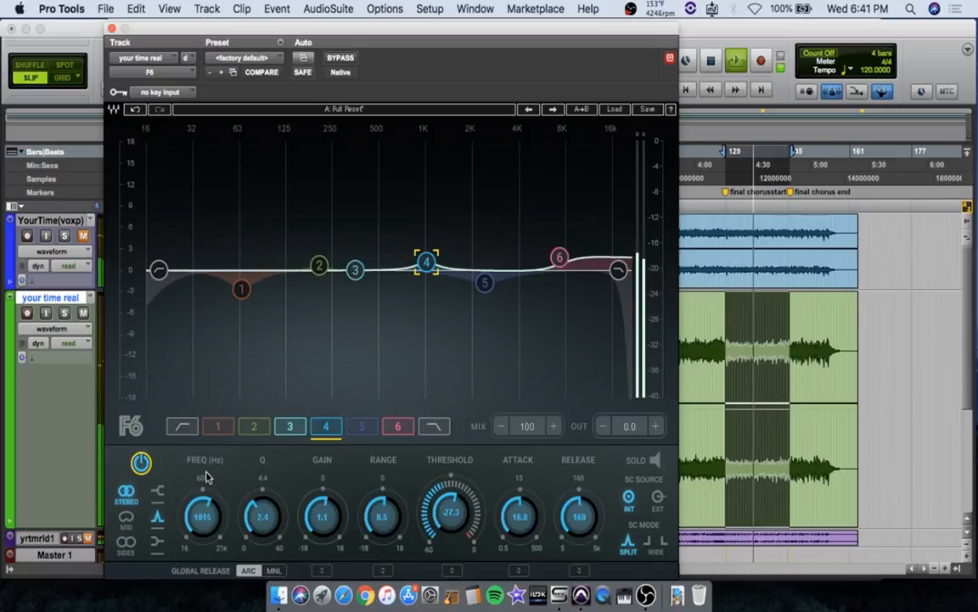
left_click(141, 463)
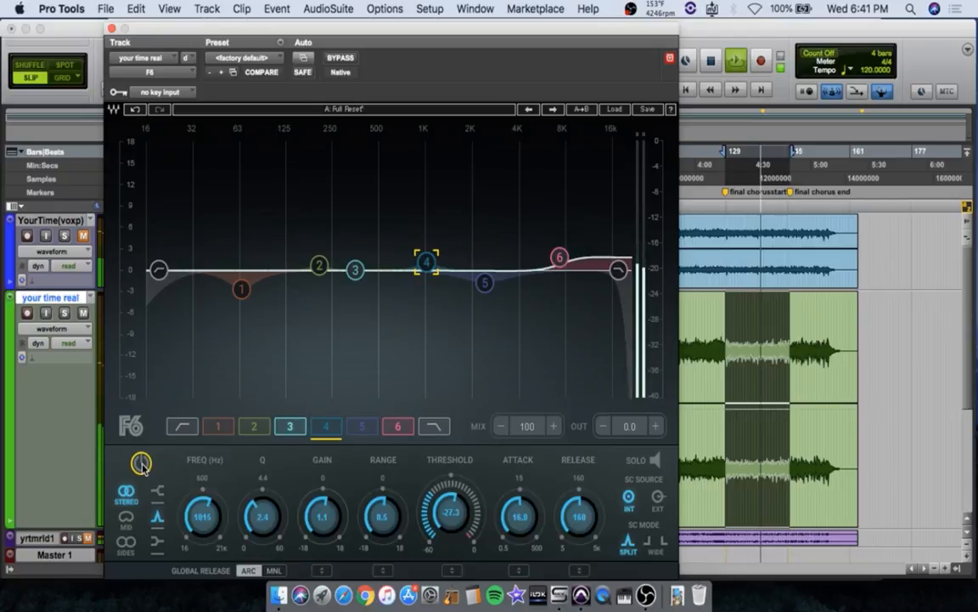
left_click(141, 463)
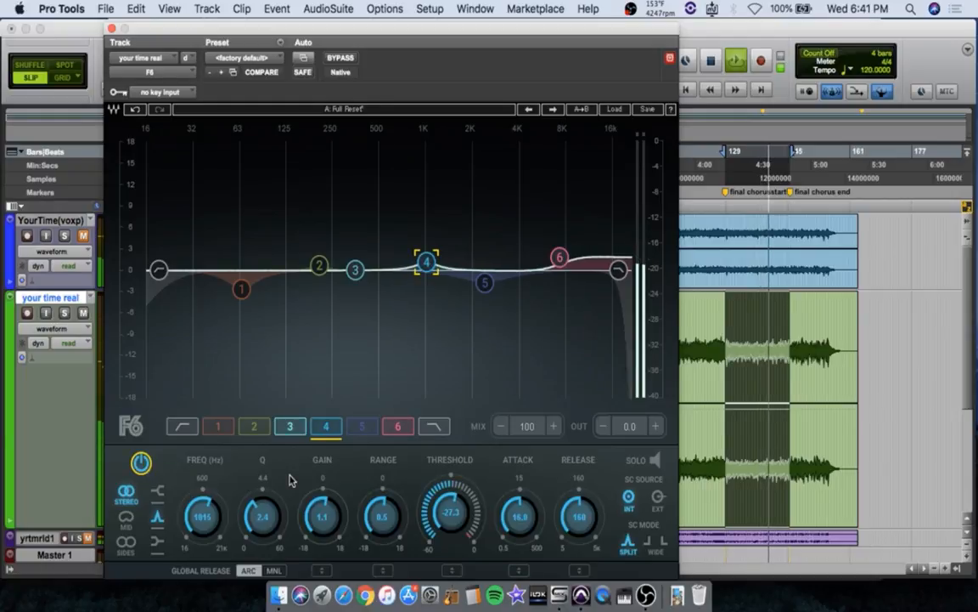
key("space")
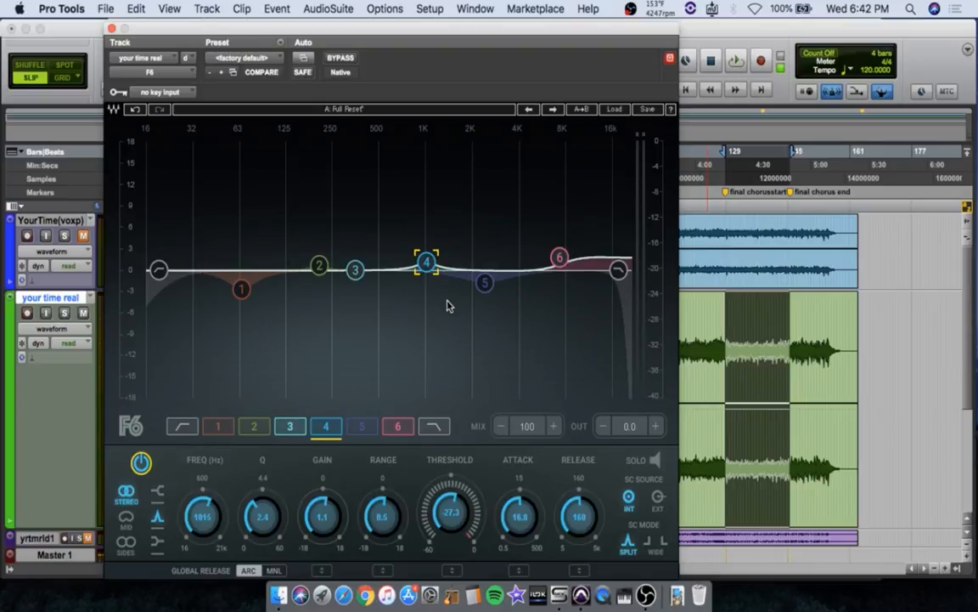
- Enable band 5 in the F6 and compare the mix with and without it over the final chorus, leaving it on
left_click(362, 424)
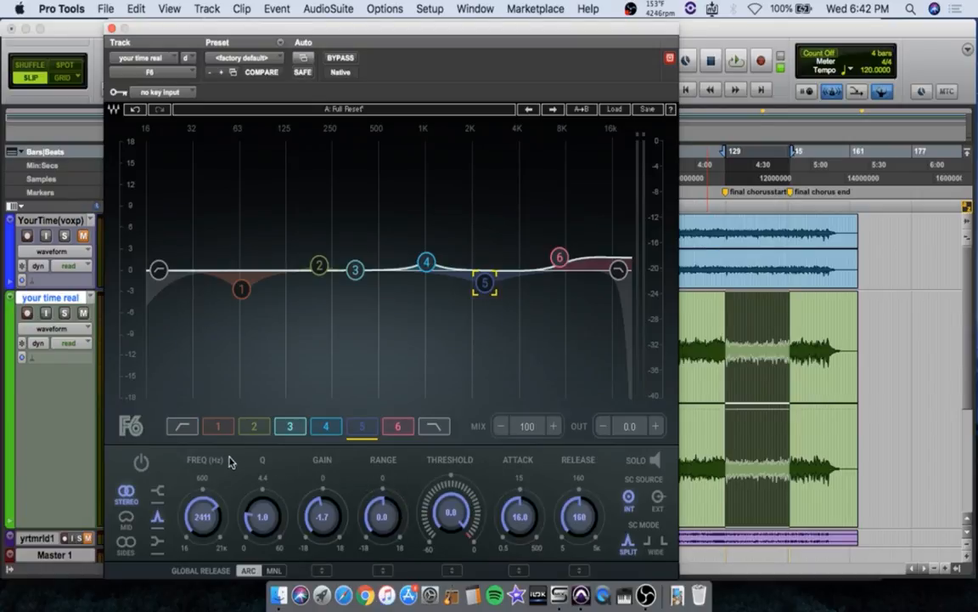
key("space")
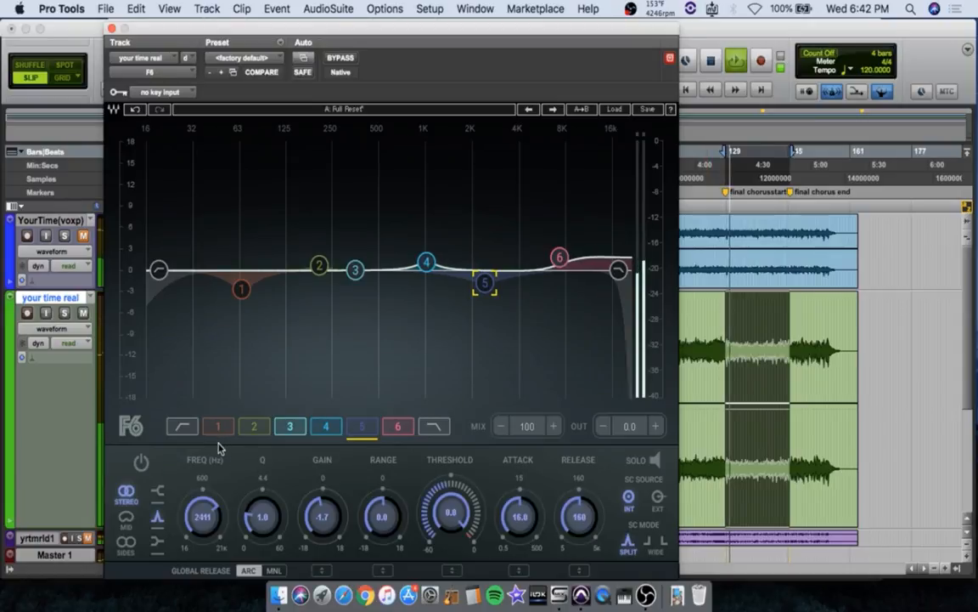
left_click(141, 463)
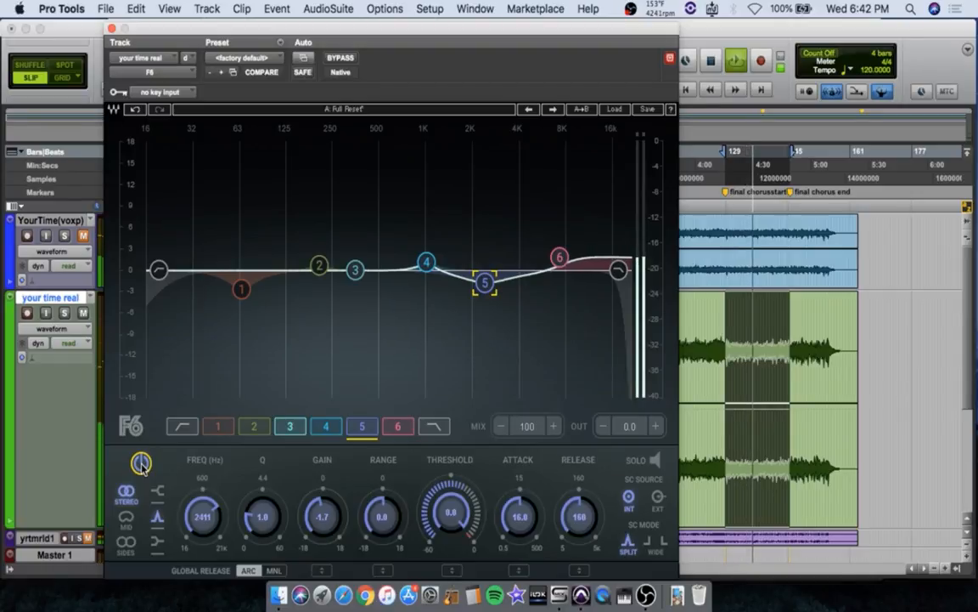
left_click(141, 463)
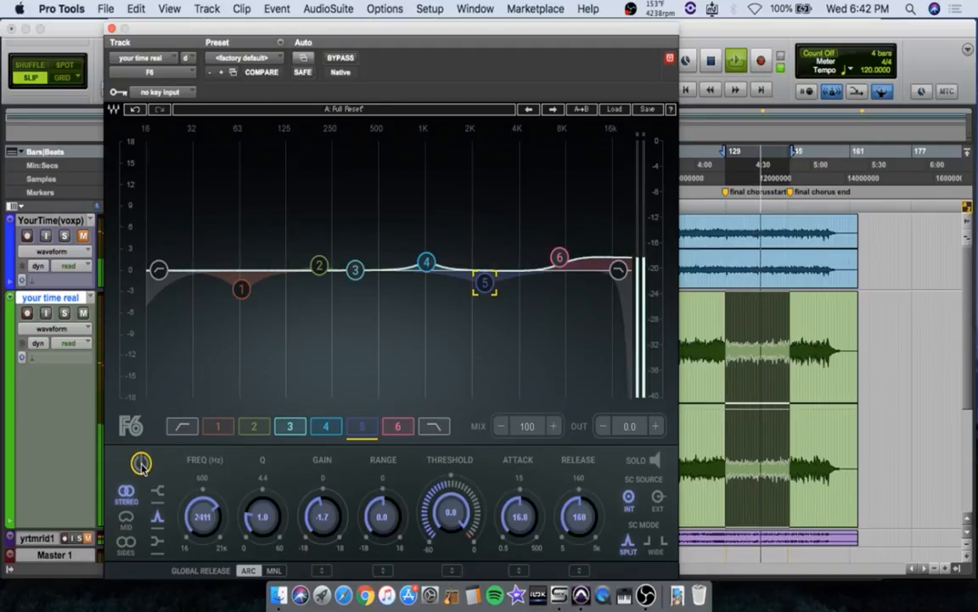
left_click(141, 463)
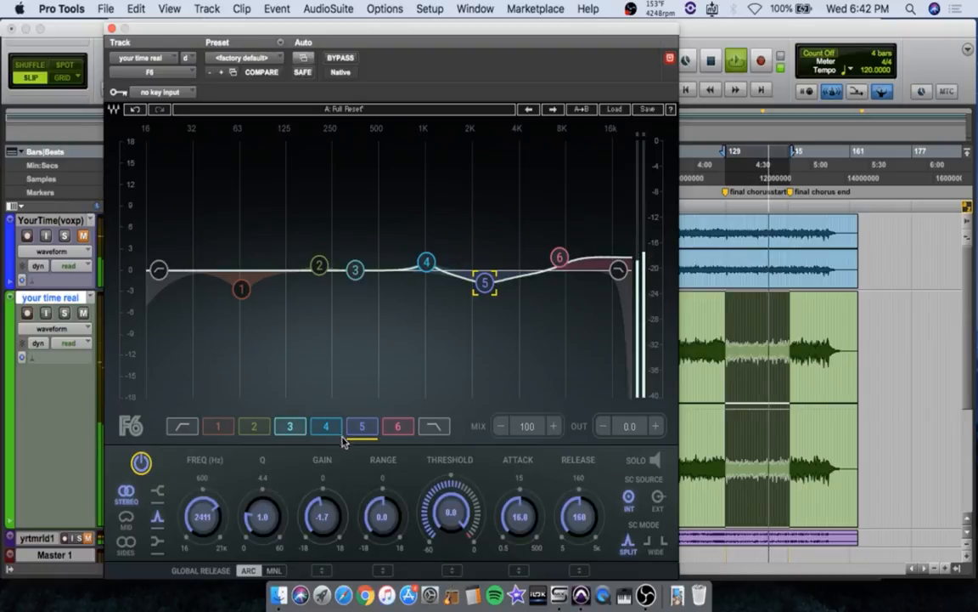
key("space")
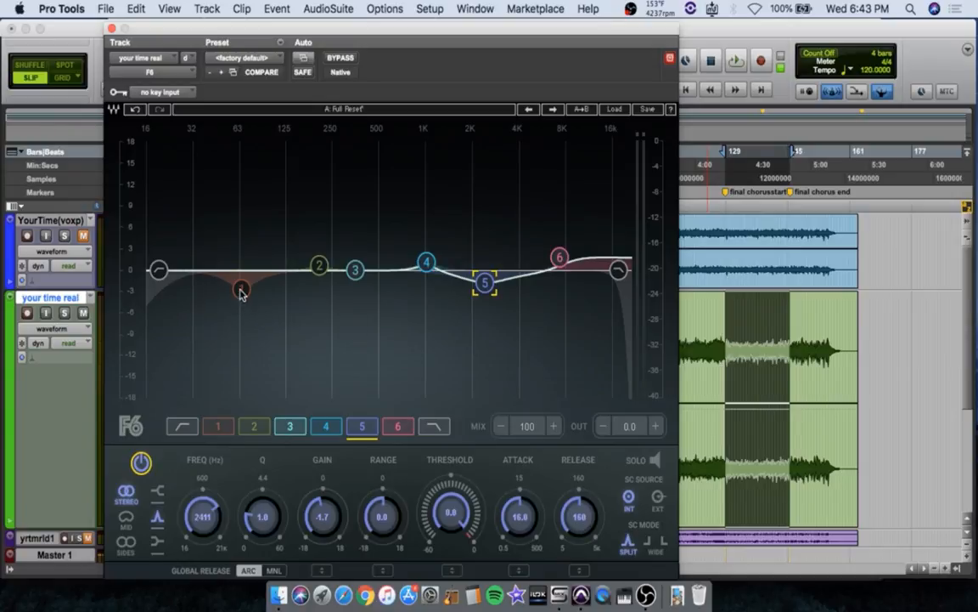
- Enable low-frequency band 1 in the F6 and compare its dynamic cut on and off over the final chorus, leaving it on
left_click(219, 424)
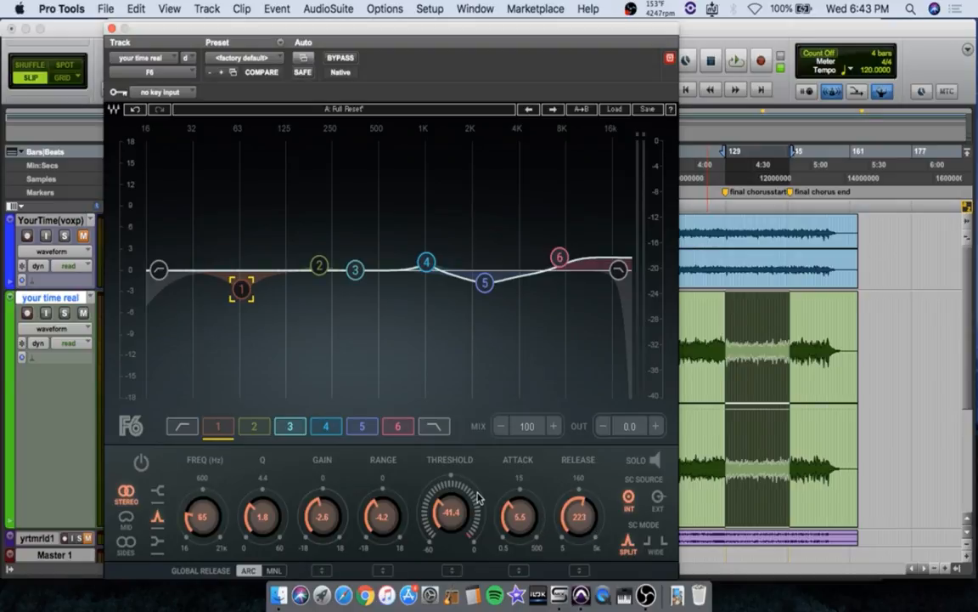
key("space")
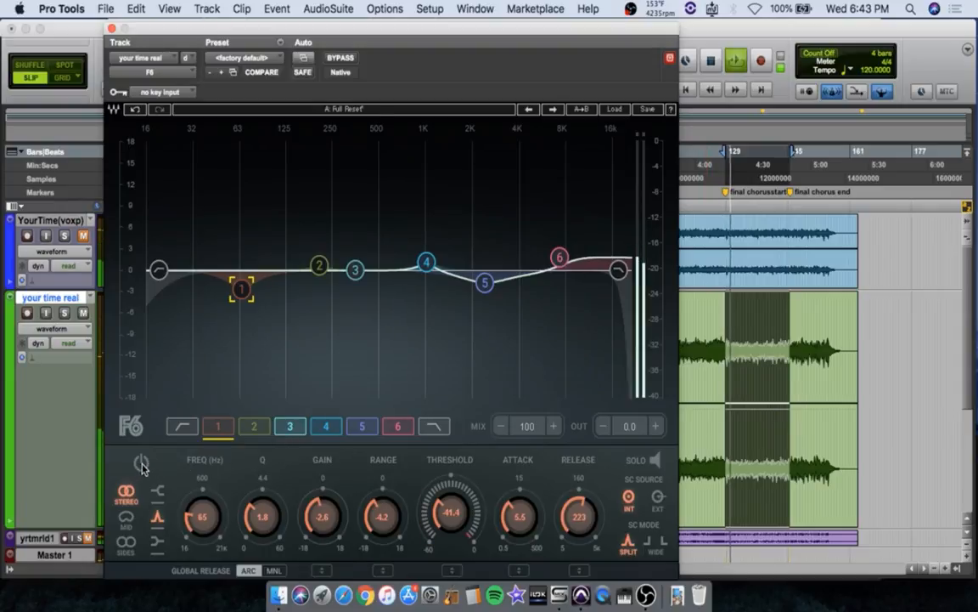
left_click(141, 463)
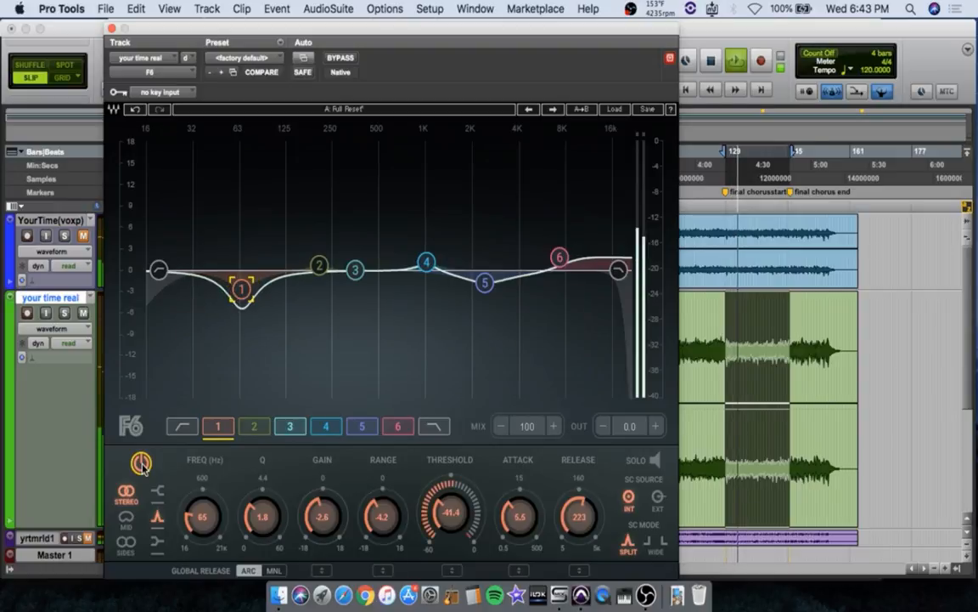
left_click(141, 464)
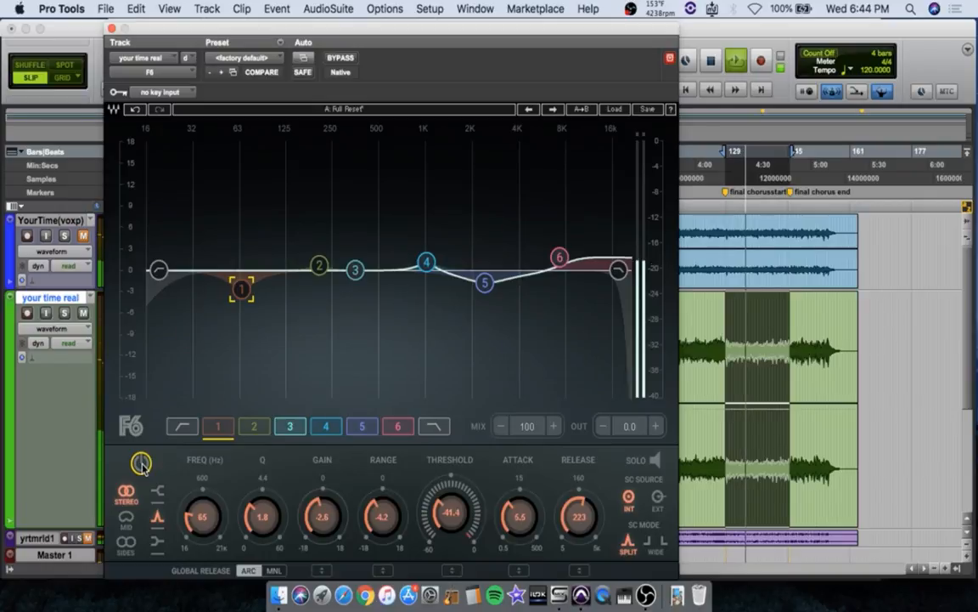
left_click(141, 464)
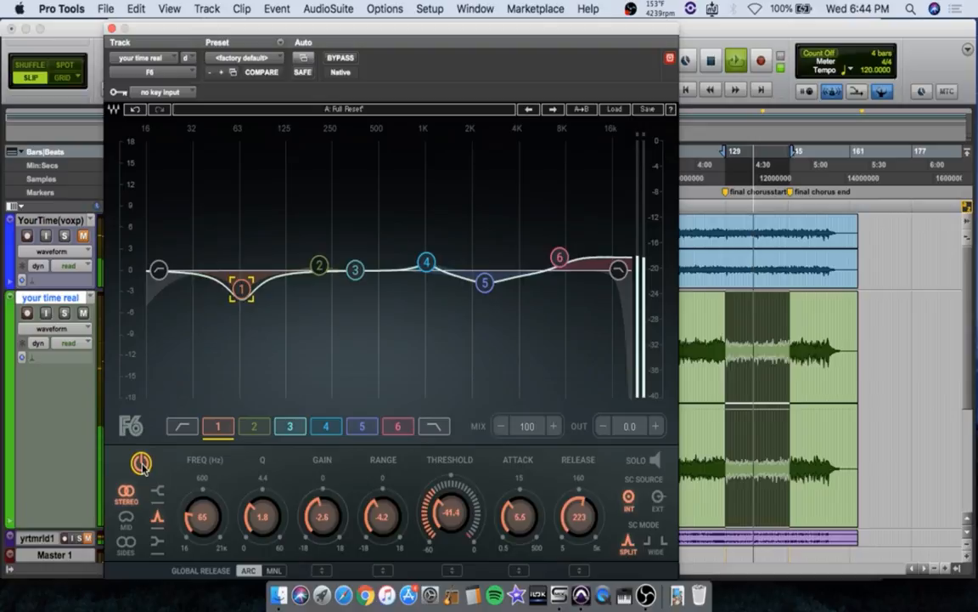
key("space")
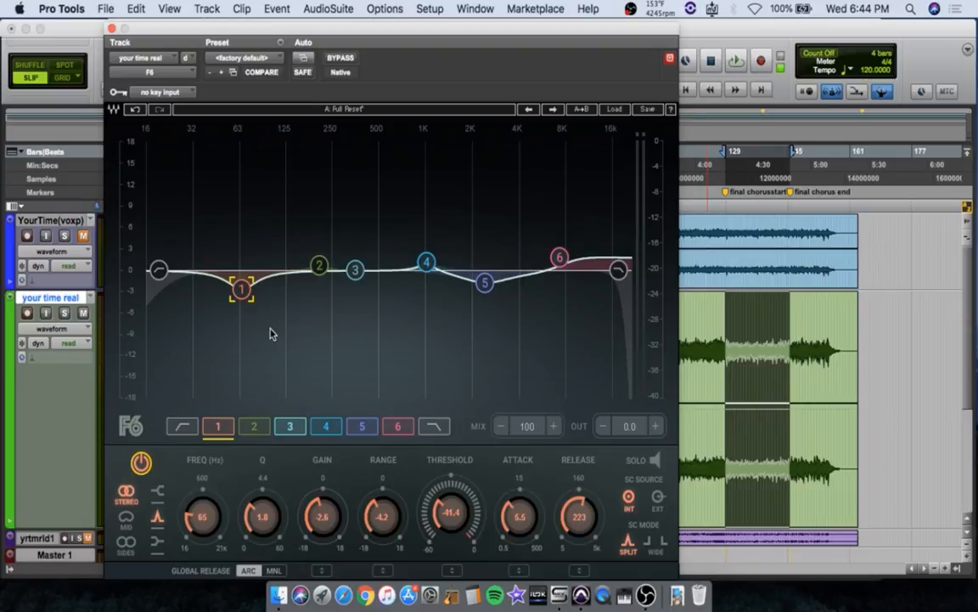
- Review the settings of F6 bands 4 and 5 and compare them with the EQ3 7-Band curve on the same track
left_click_drag(187, 28, 341, 45)
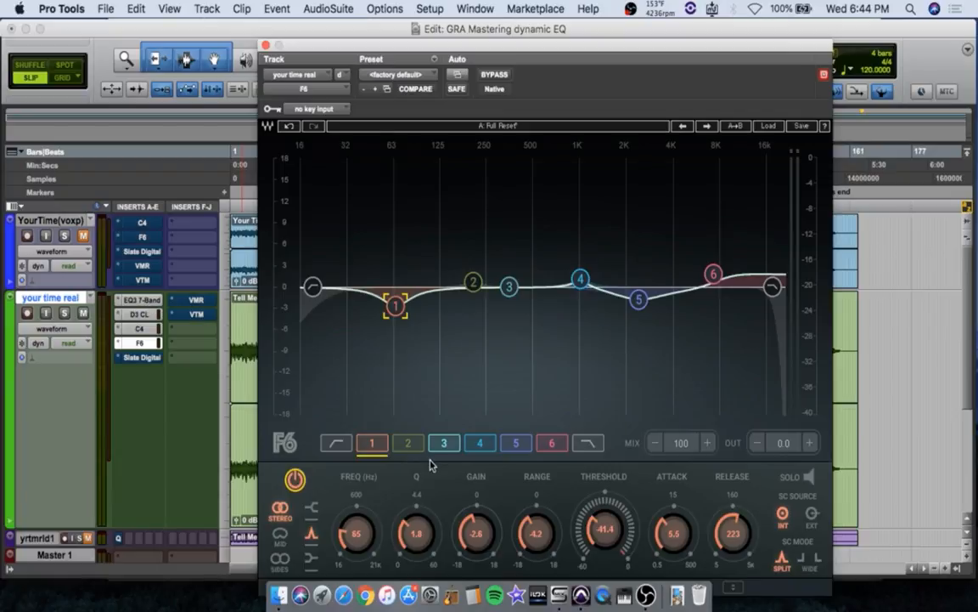
left_click(479, 442)
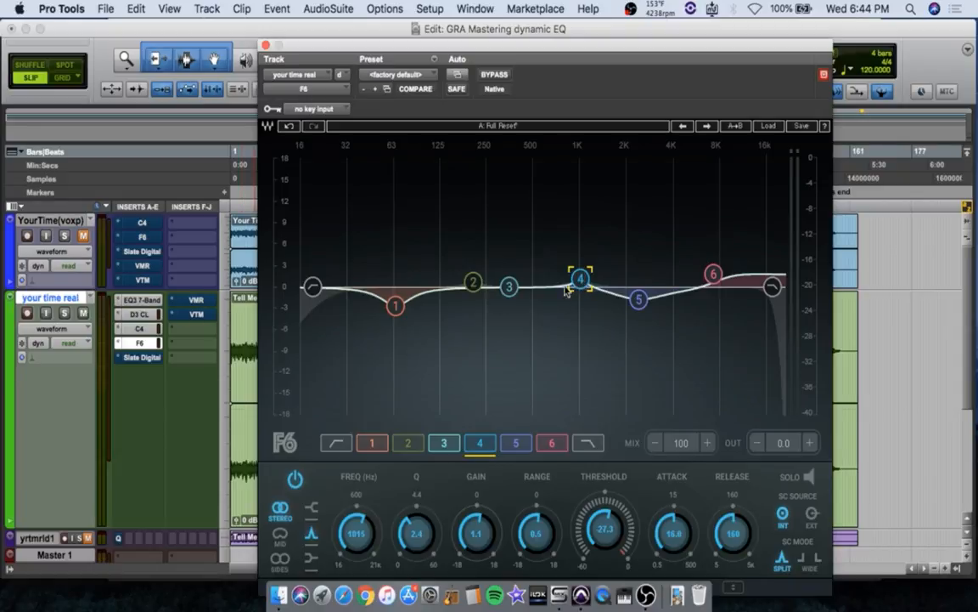
left_click(508, 447)
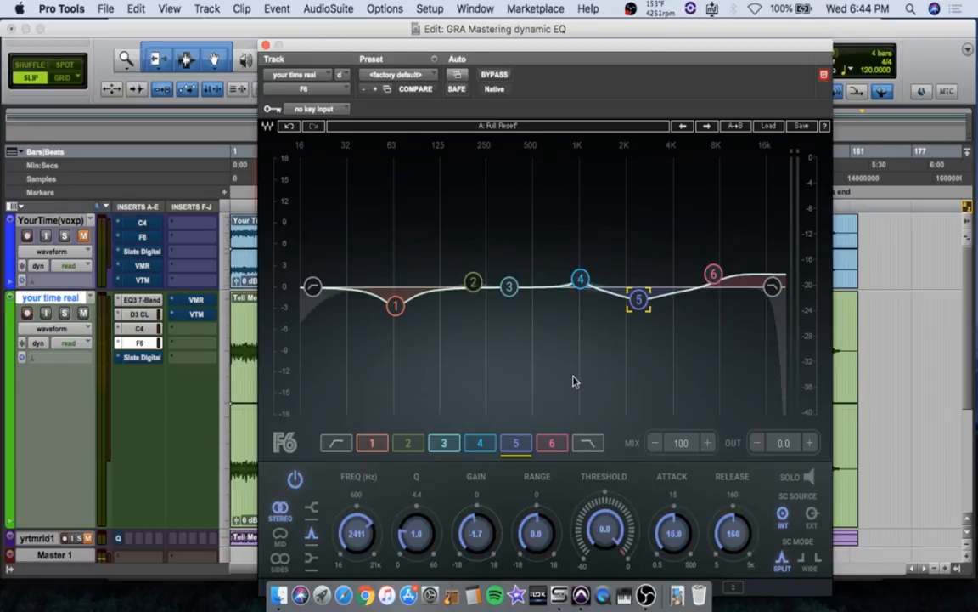
left_click(150, 301)
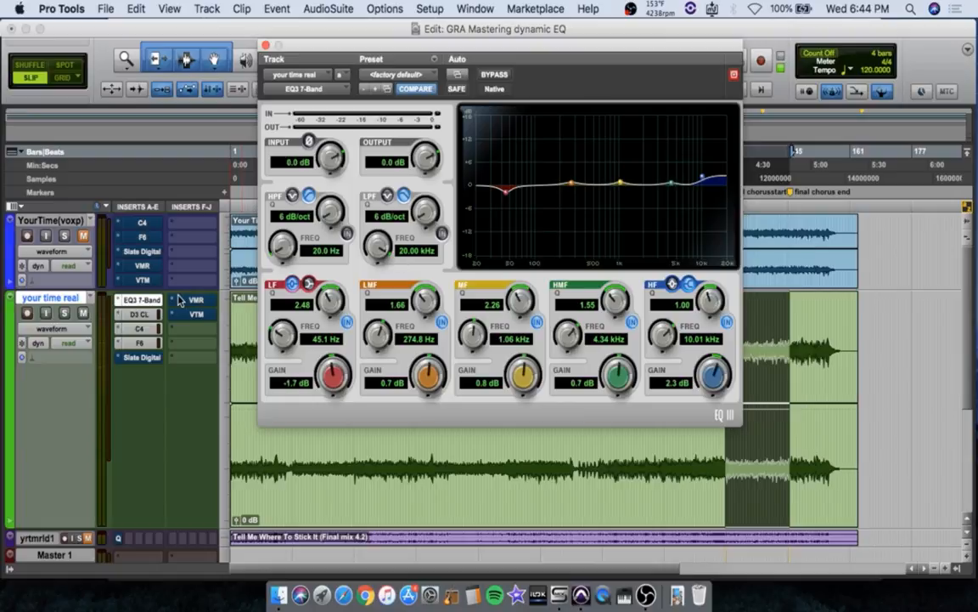
- Reopen the F6 equalizer and move its window clear of the selected final chorus
left_click(146, 342)
left_click(145, 342)
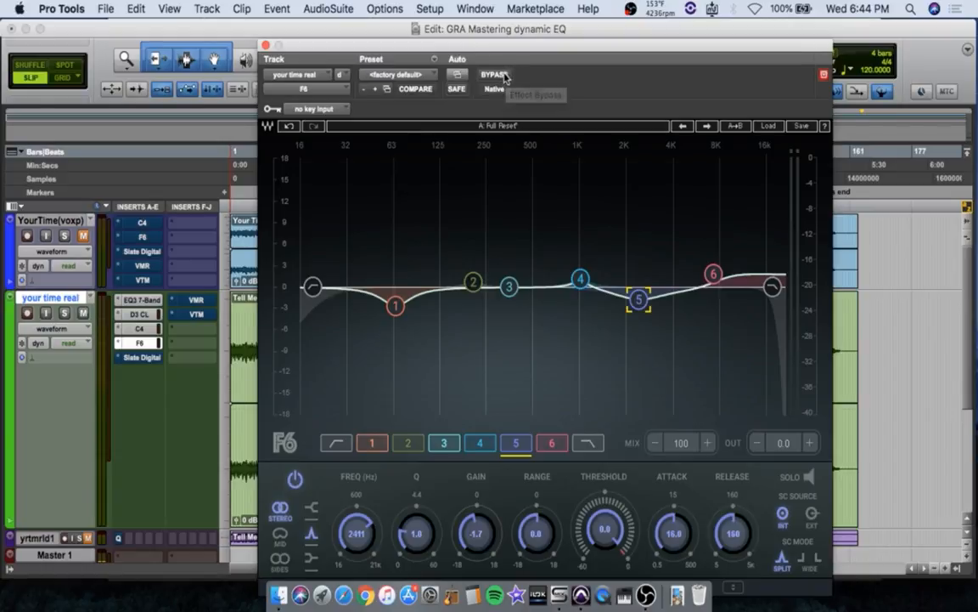
left_click_drag(566, 54, 437, 55)
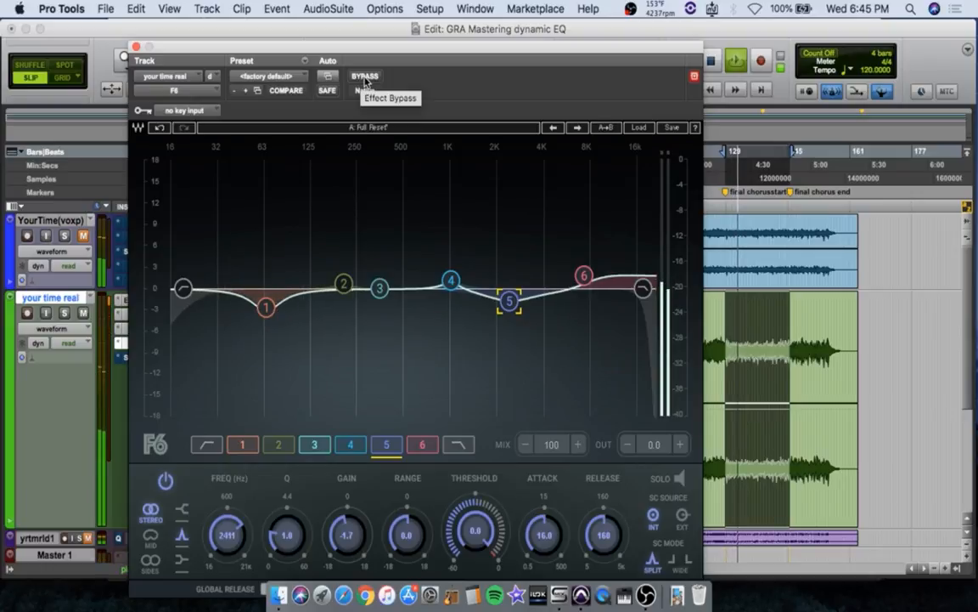
- Compare the final chorus with the whole F6 bypassed and active, leaving it active, and stop playback and close the equalizer
left_click(365, 79)
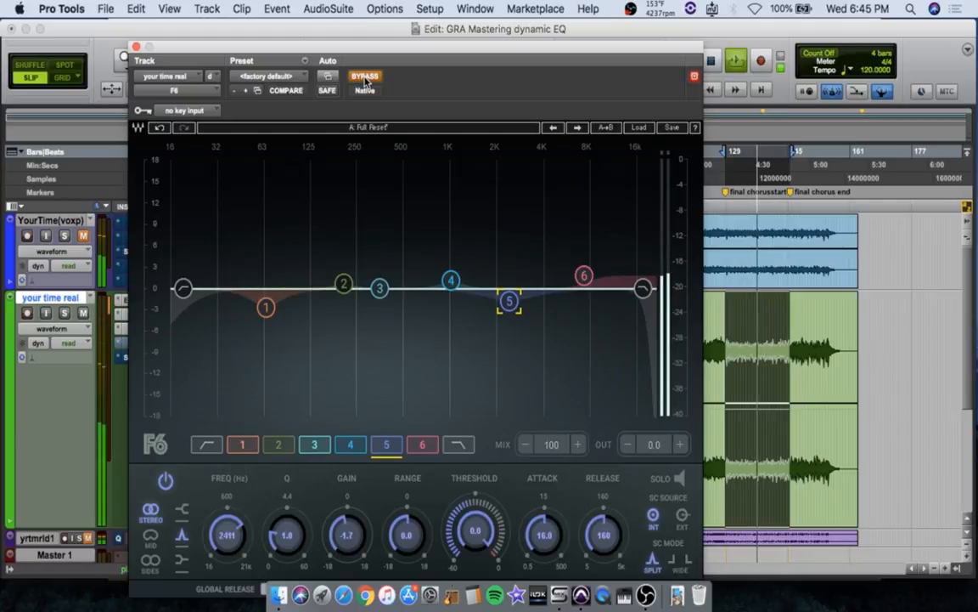
left_click(365, 77)
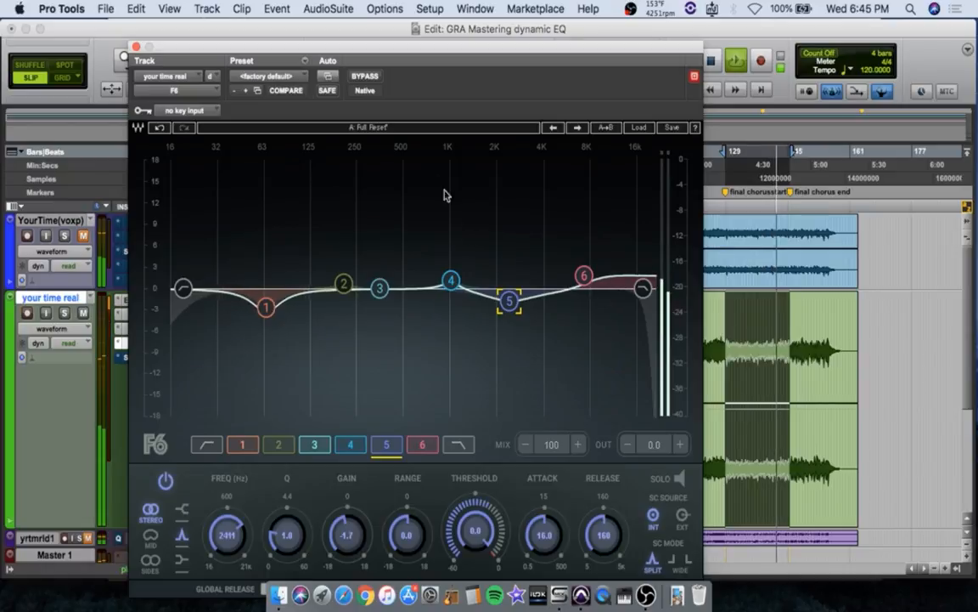
key("space")
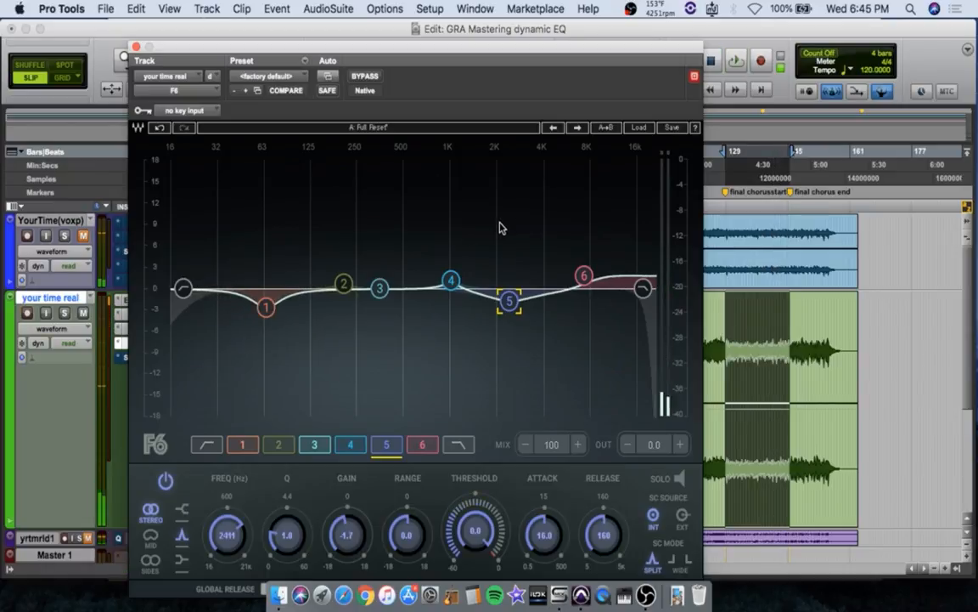
left_click(136, 48)
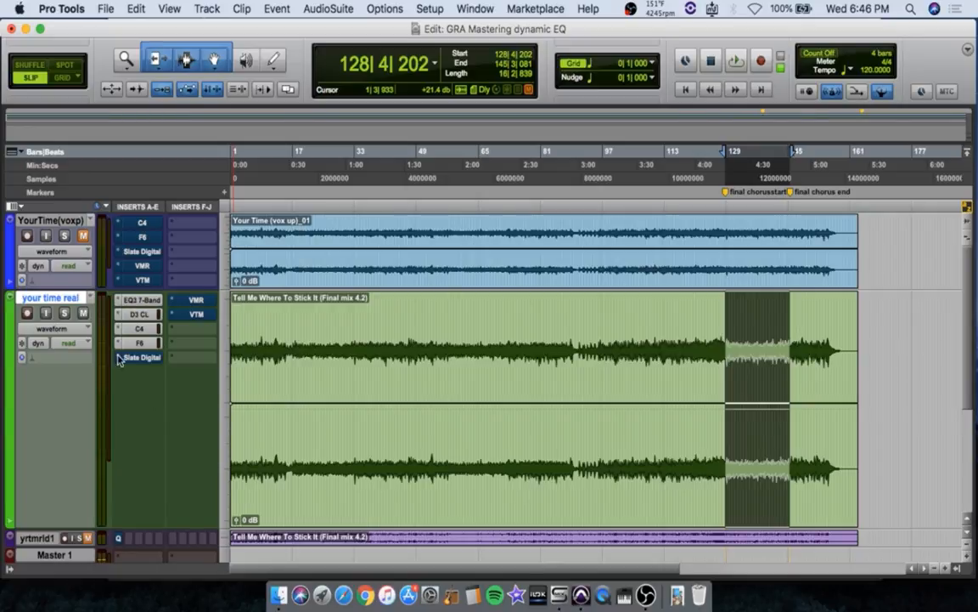
- Review the complete F6 curve on the "your time real" track once more and close the equalizer
left_click(141, 344)
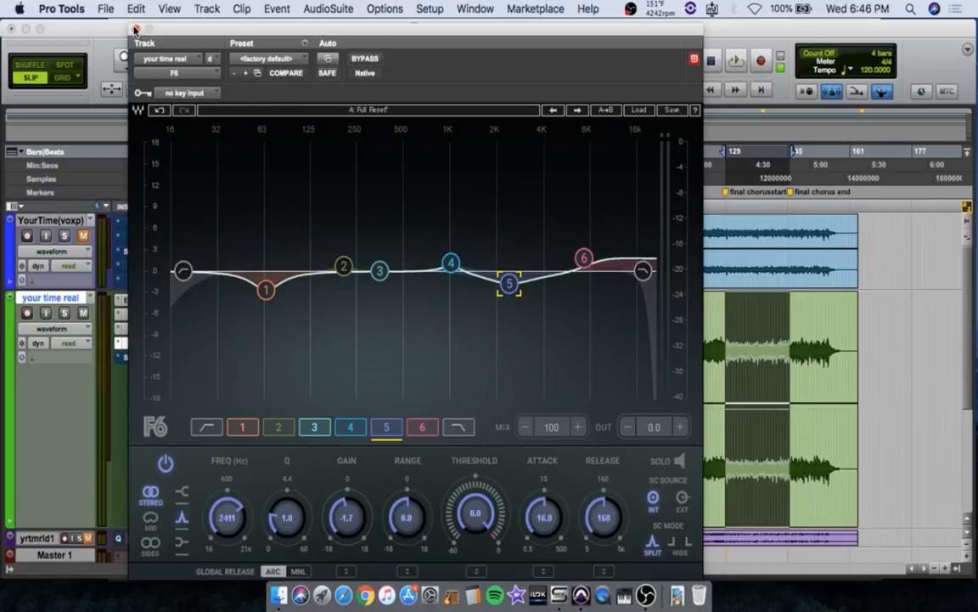
left_click(136, 29)
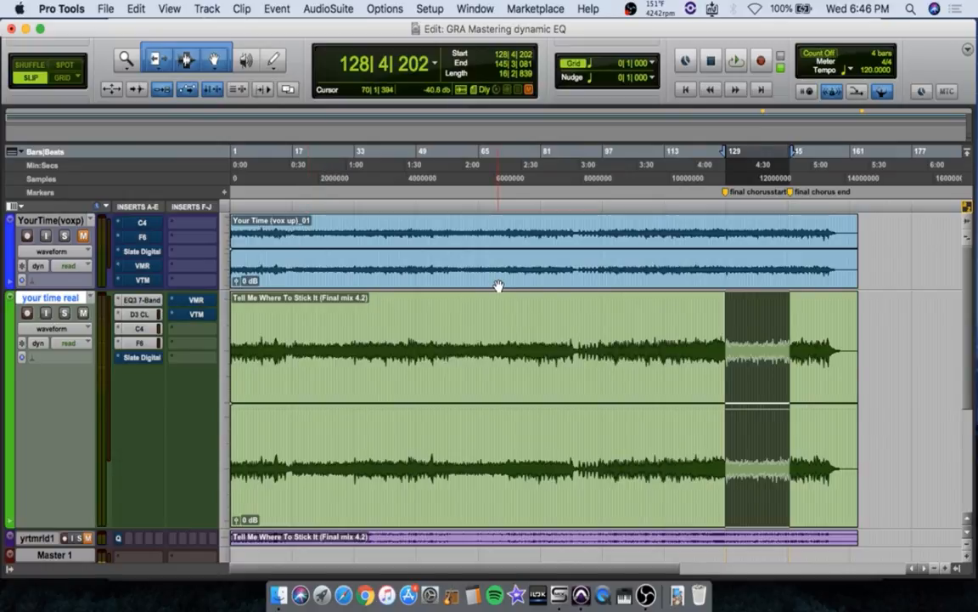